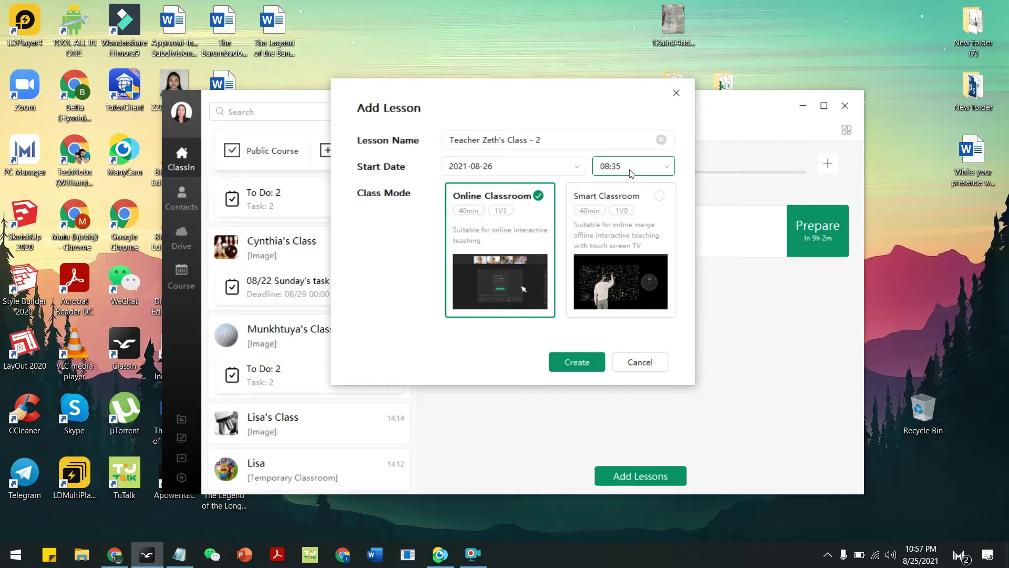
Step: Create the second 40-minute lesson so 08/26/2021 lists lessons at 08:00 and 08:35
{"action": "left_click", "coordinate": [580, 365]}
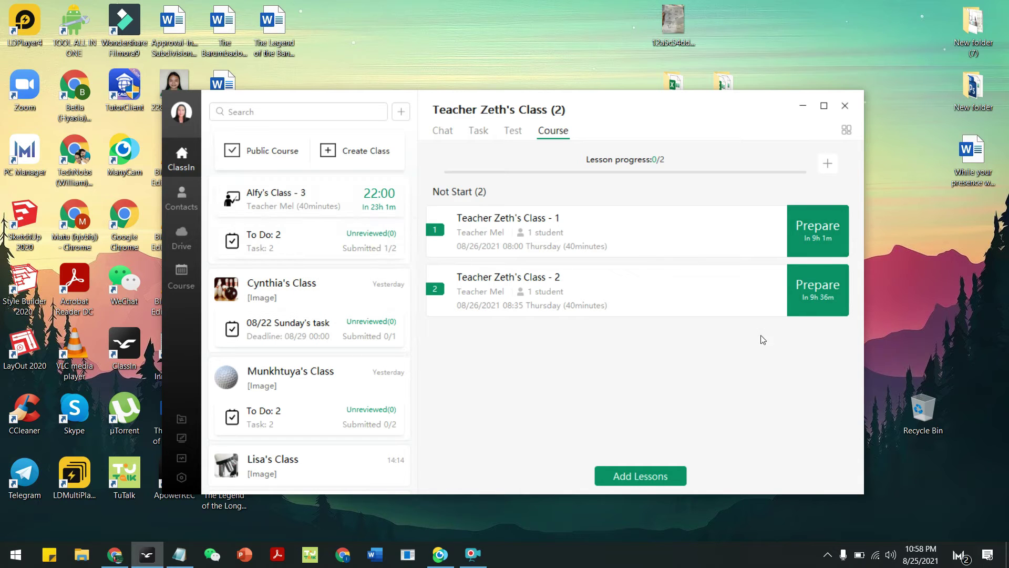
{"action": "scroll", "coordinate": [368, 279], "scroll_direction": "up", "scroll_amount": 6}
{"action": "scroll", "coordinate": [368, 277], "scroll_direction": "up", "scroll_amount": 5}
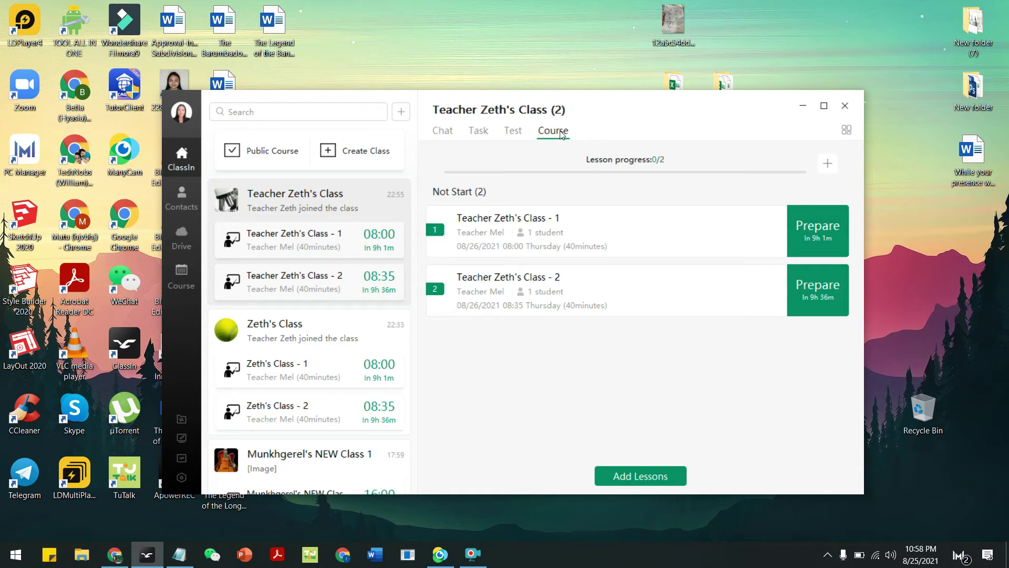
Step: Start a new task from the Task tab, browsing My Drive without attaching anything
{"action": "left_click", "coordinate": [483, 133]}
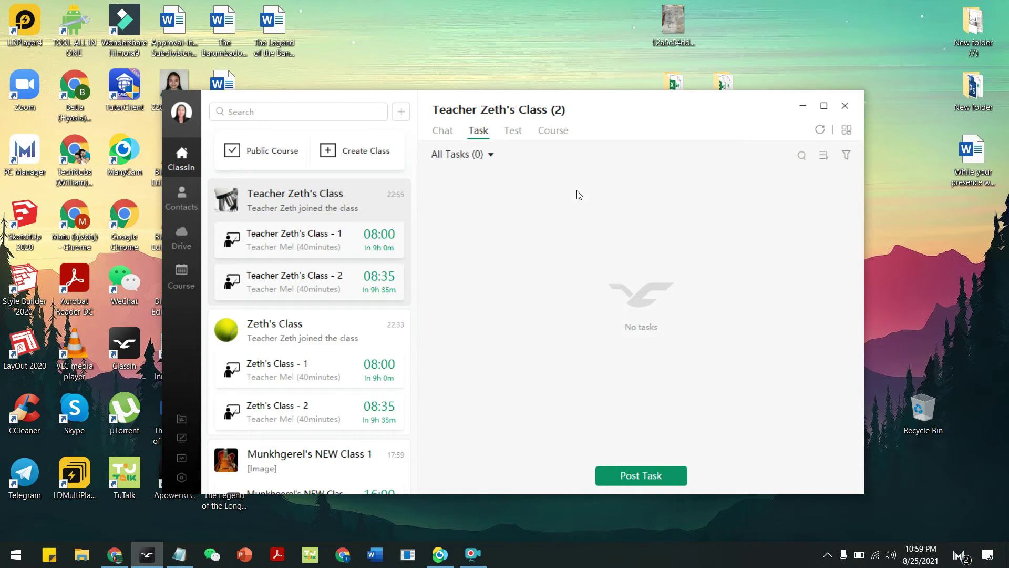
{"action": "left_click", "coordinate": [634, 476]}
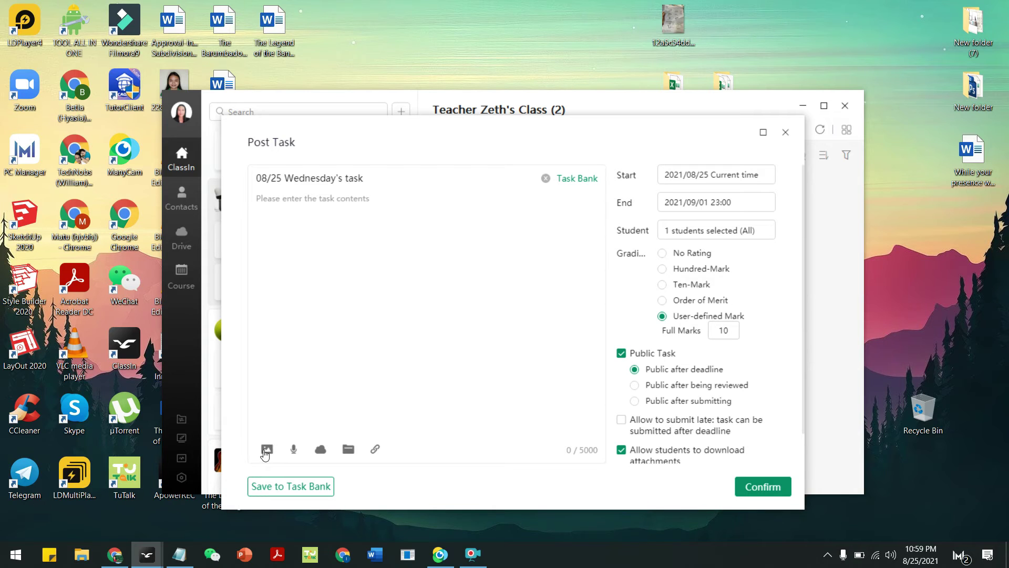
{"action": "left_click", "coordinate": [321, 450]}
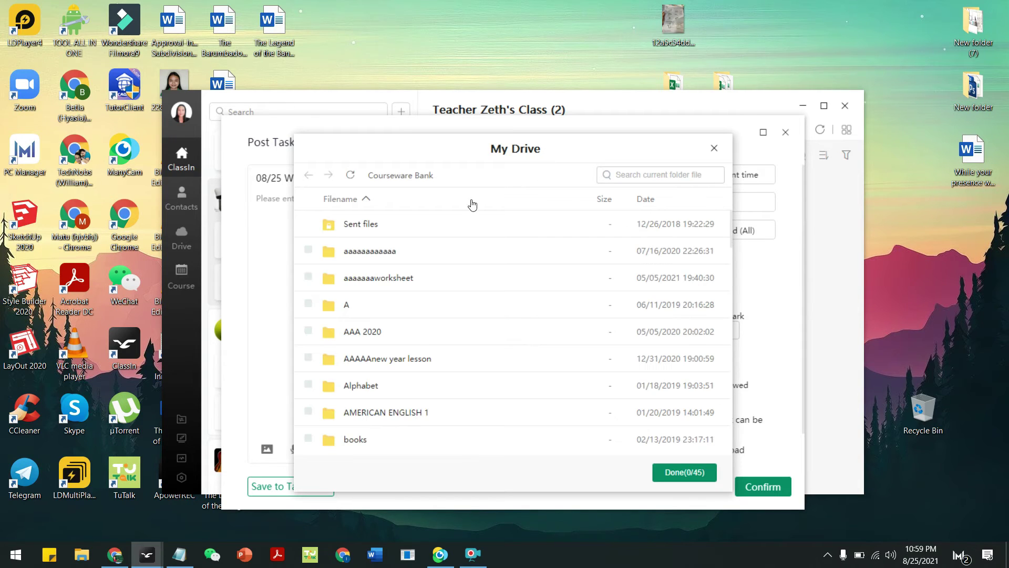
{"action": "scroll", "coordinate": [378, 368], "scroll_direction": "down", "scroll_amount": 15}
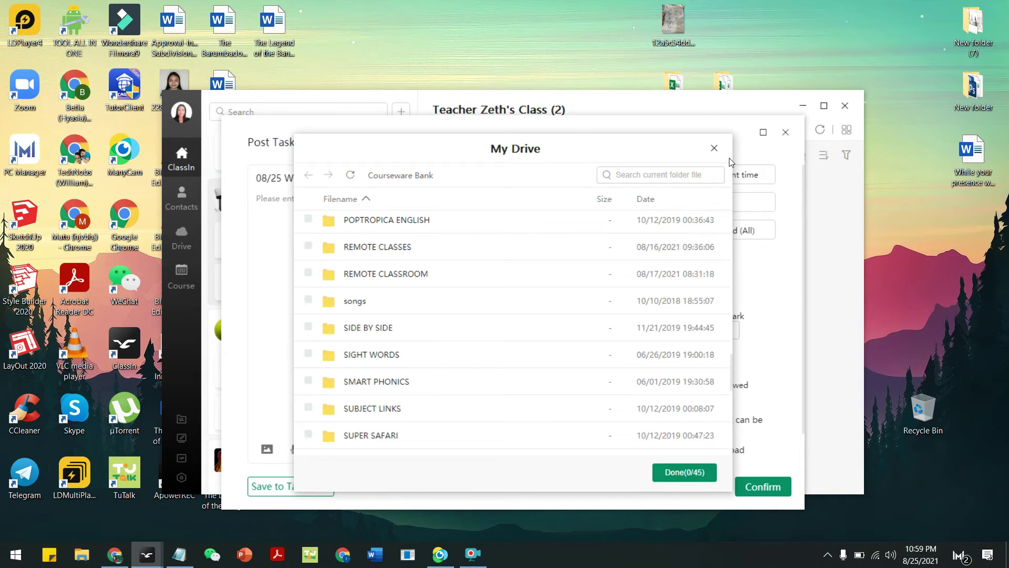
{"action": "left_click", "coordinate": [713, 148]}
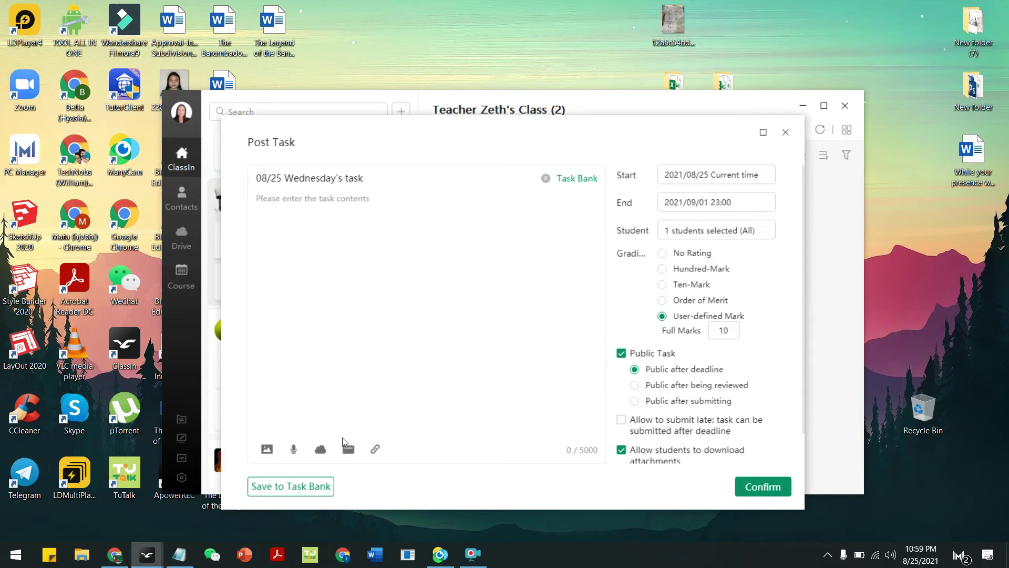
{"action": "left_click", "coordinate": [352, 455]}
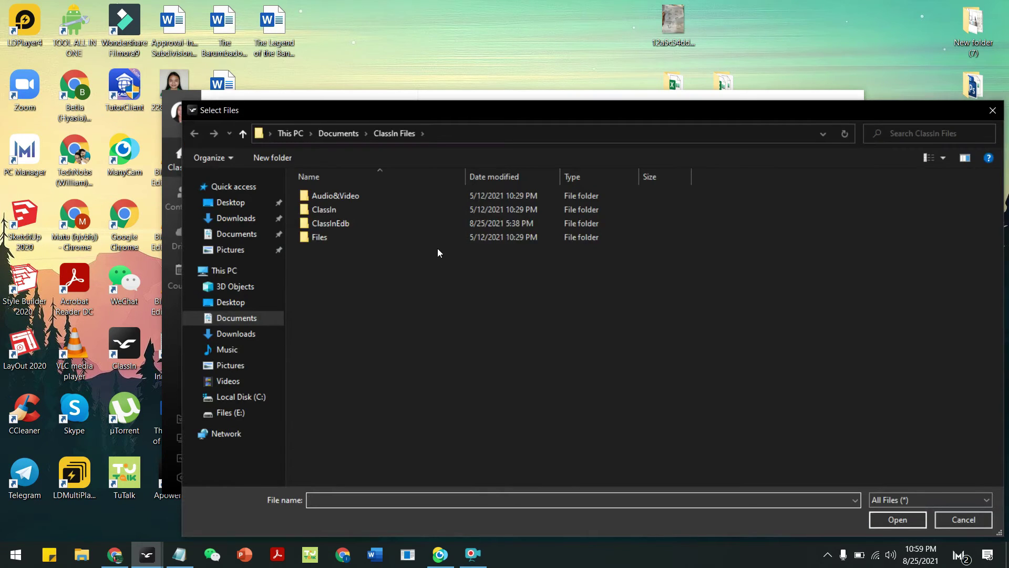
{"action": "left_click", "coordinate": [956, 519]}
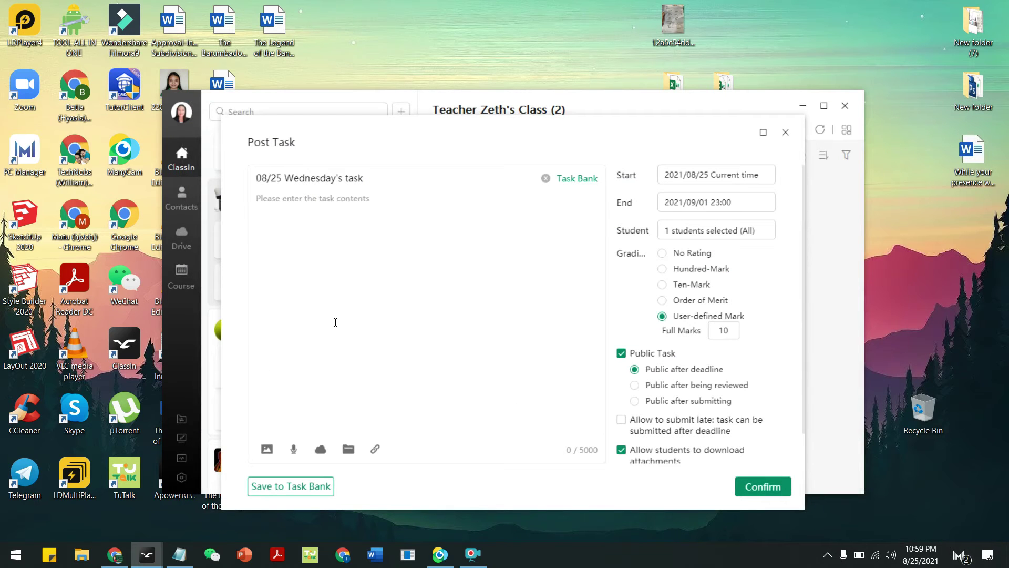
{"action": "left_click", "coordinate": [269, 451]}
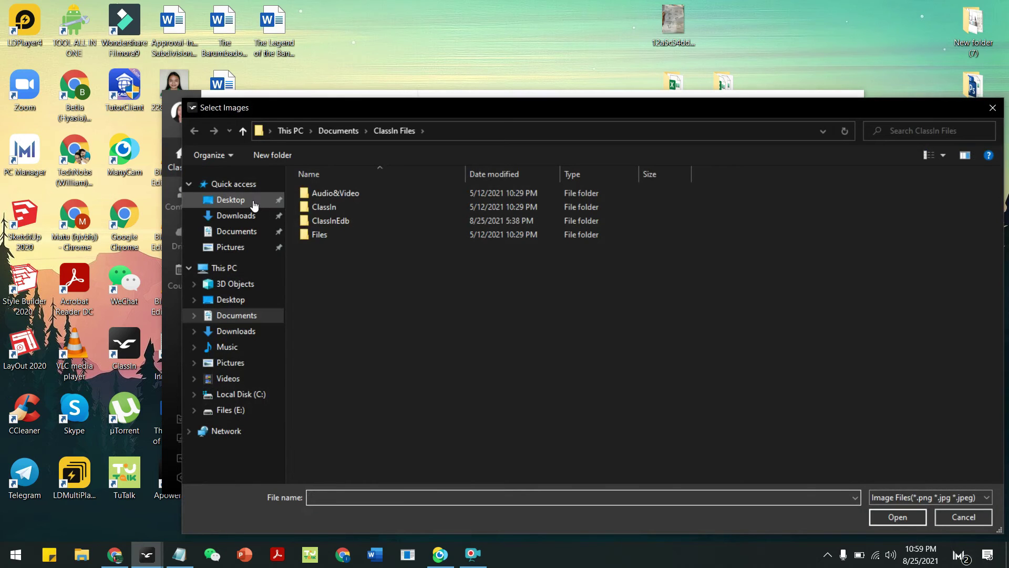
{"action": "left_click", "coordinate": [256, 215]}
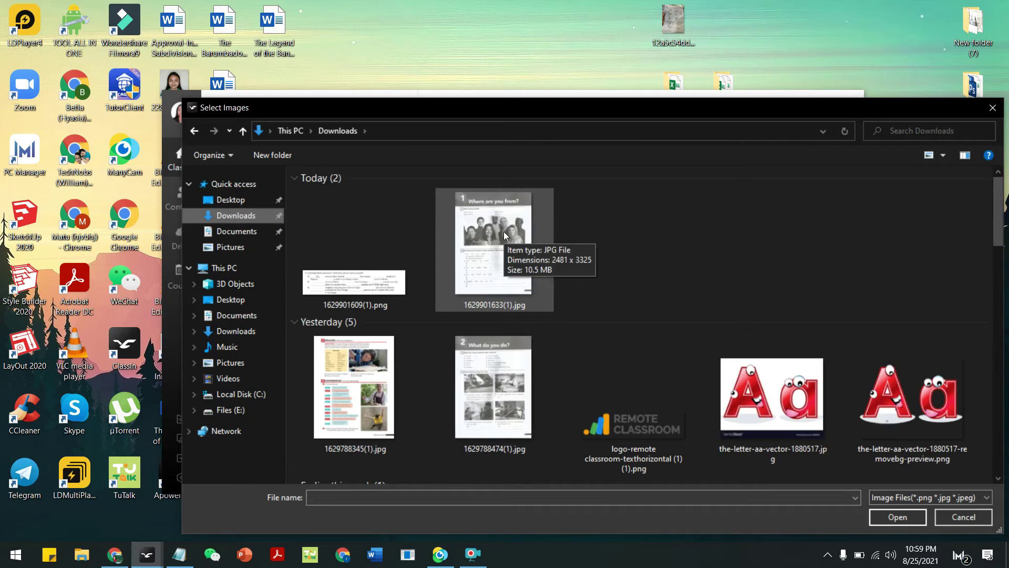
{"action": "left_click", "coordinate": [505, 234]}
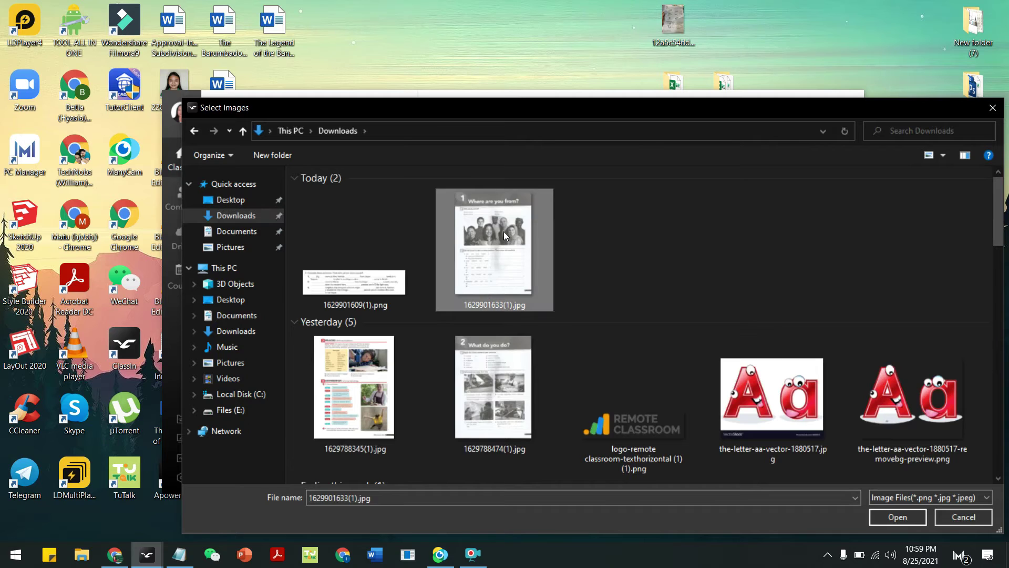
{"action": "left_click", "coordinate": [896, 517]}
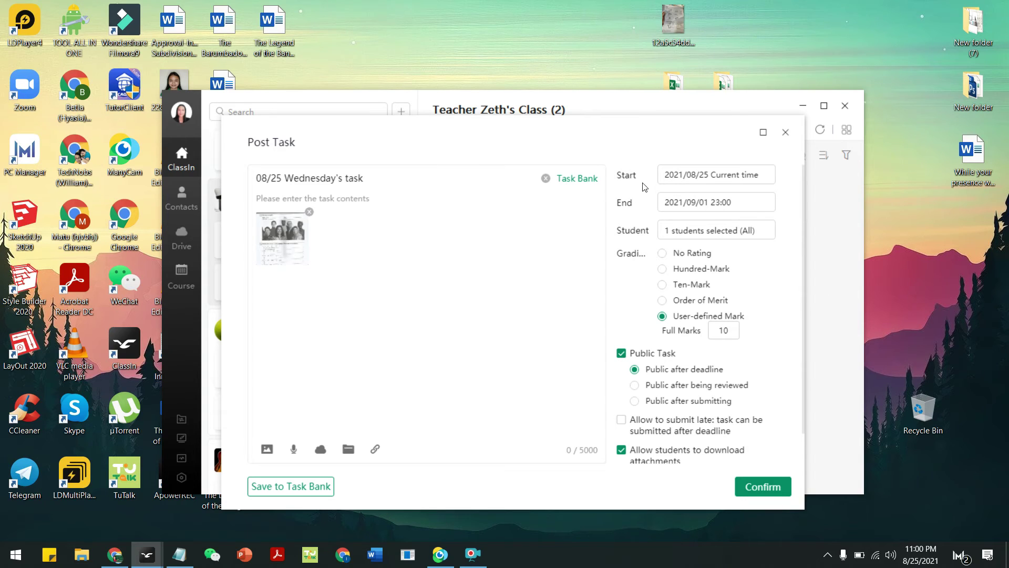
Step: Set the task's start to 2021/08/26 at 09:00
{"action": "left_click", "coordinate": [753, 180]}
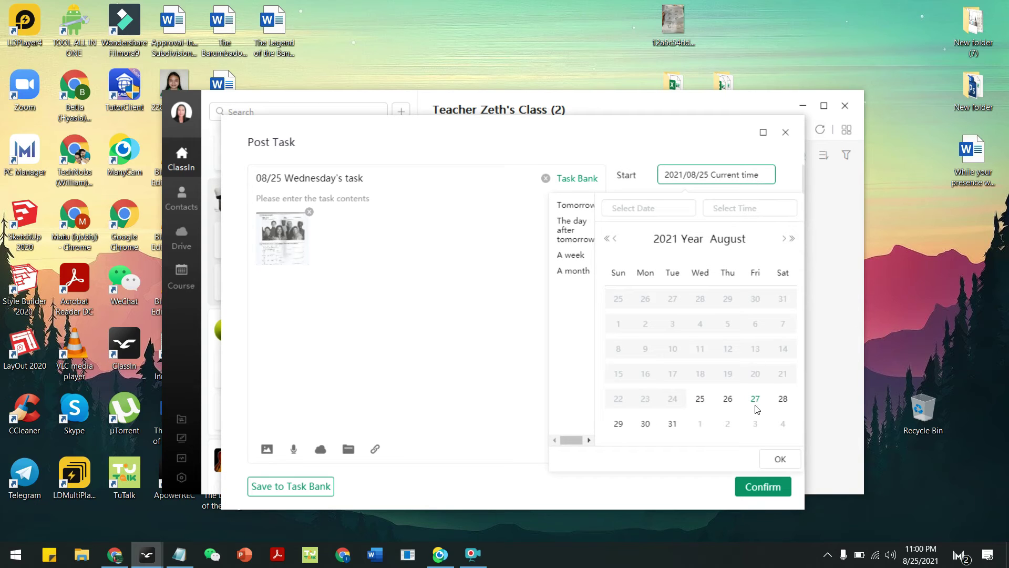
{"action": "left_click", "coordinate": [729, 402]}
{"action": "left_click", "coordinate": [742, 210]}
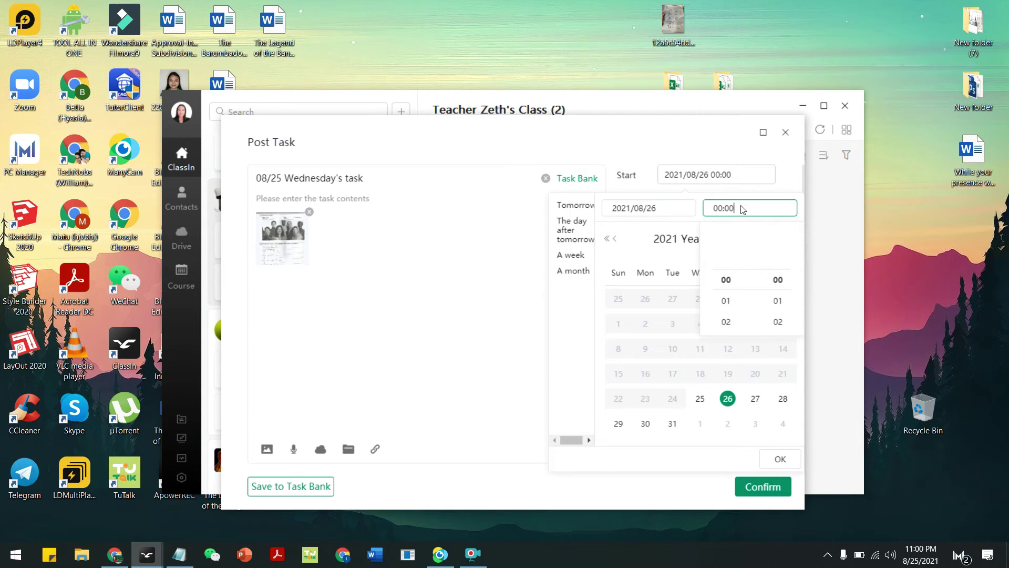
{"action": "scroll", "coordinate": [759, 289], "scroll_direction": "down", "scroll_amount": 6}
{"action": "scroll", "coordinate": [740, 323], "scroll_direction": "down", "scroll_amount": 3}
{"action": "scroll", "coordinate": [739, 322], "scroll_direction": "down", "scroll_amount": 3}
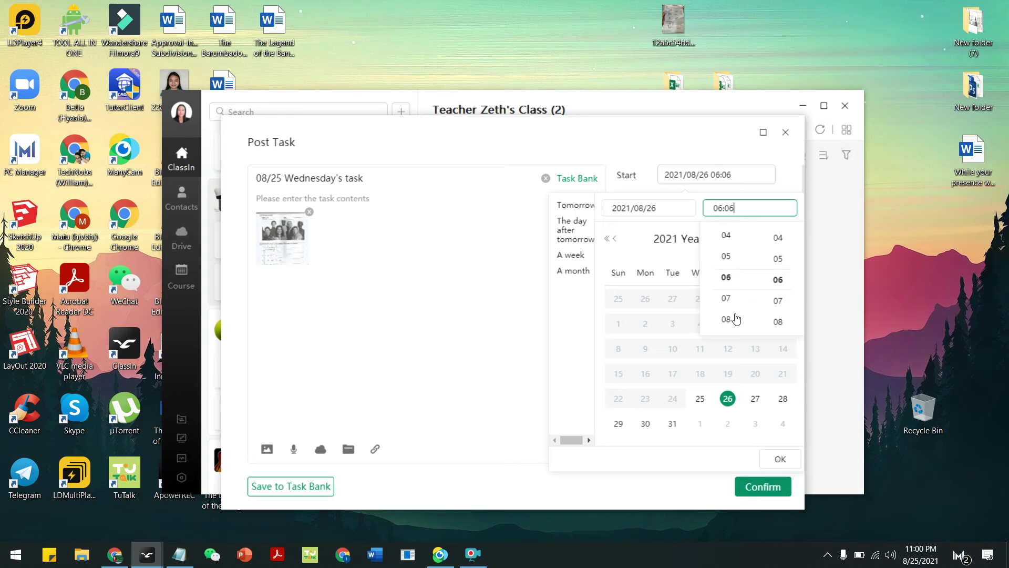
{"action": "scroll", "coordinate": [736, 319], "scroll_direction": "down", "scroll_amount": 3}
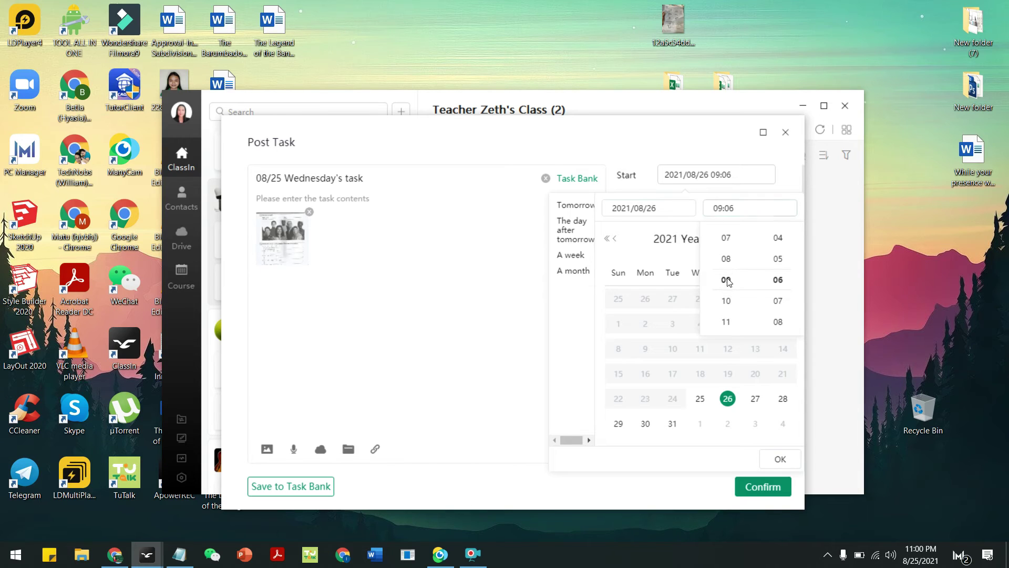
{"action": "scroll", "coordinate": [768, 270], "scroll_direction": "up", "scroll_amount": 3}
{"action": "scroll", "coordinate": [768, 271], "scroll_direction": "up", "scroll_amount": 3}
{"action": "left_click", "coordinate": [733, 208]}
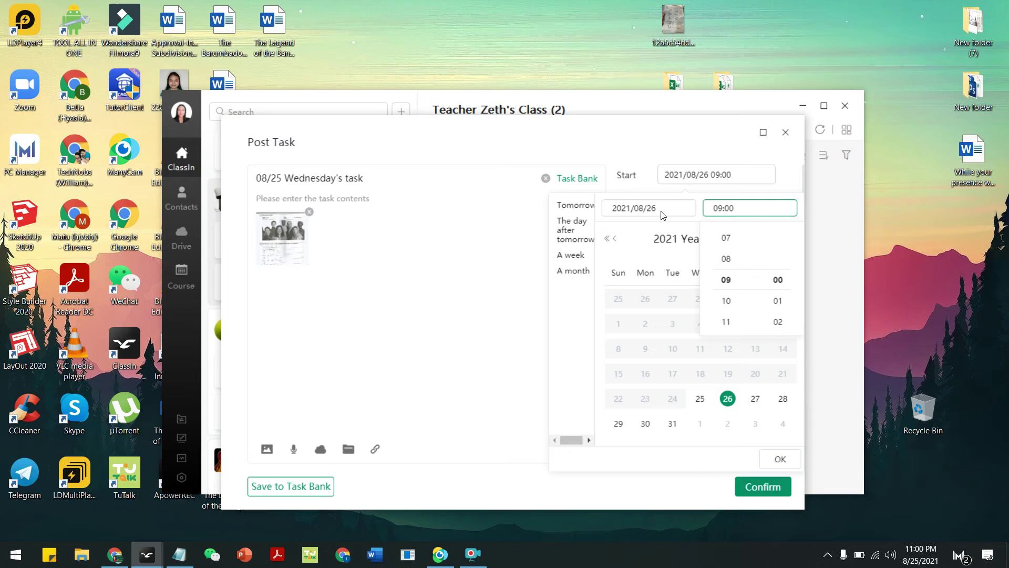
{"action": "left_click", "coordinate": [782, 467]}
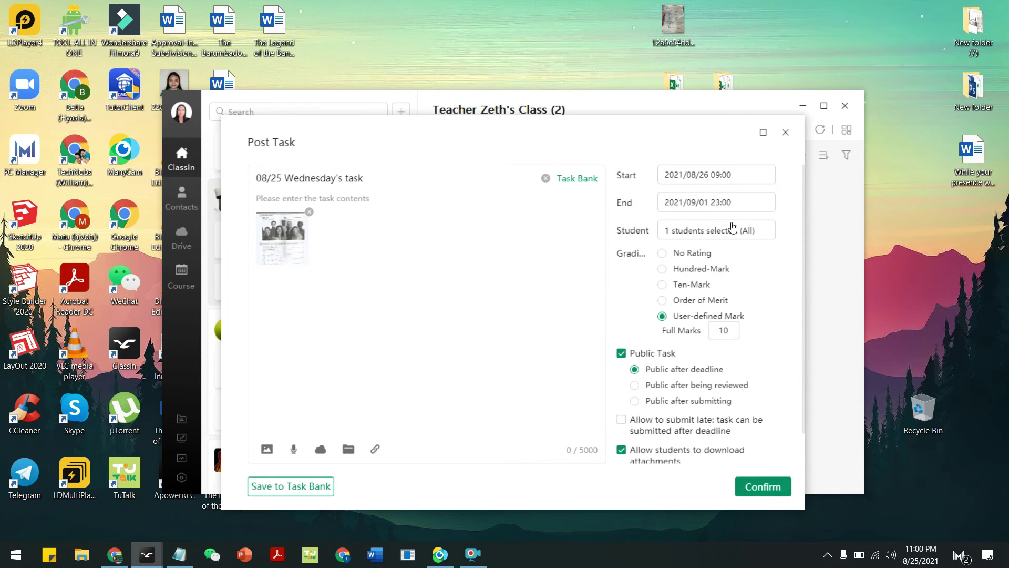
Step: Set the task's end to 2021/08/27 at 23:00
{"action": "left_click", "coordinate": [744, 205]}
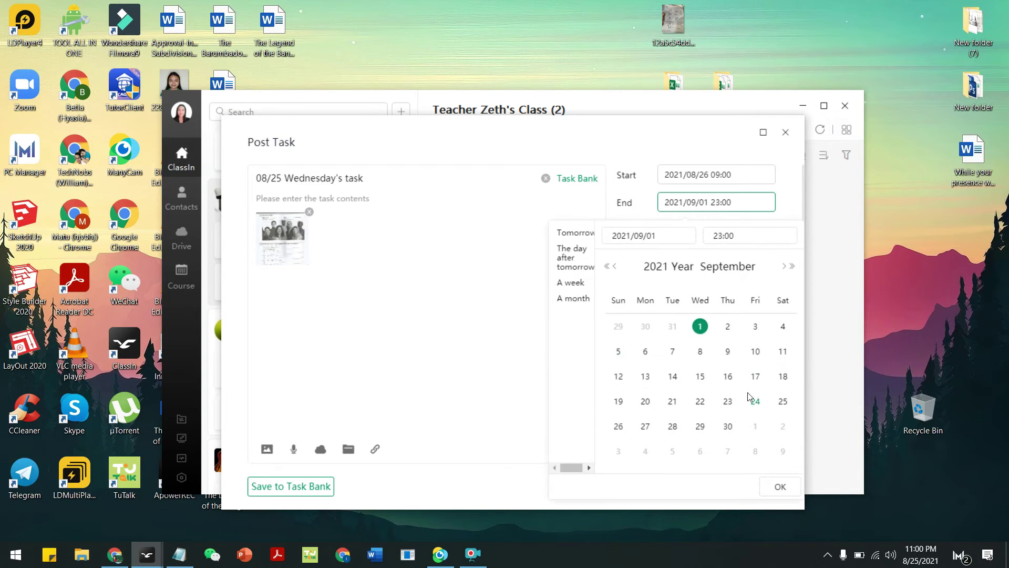
{"action": "left_click", "coordinate": [726, 271]}
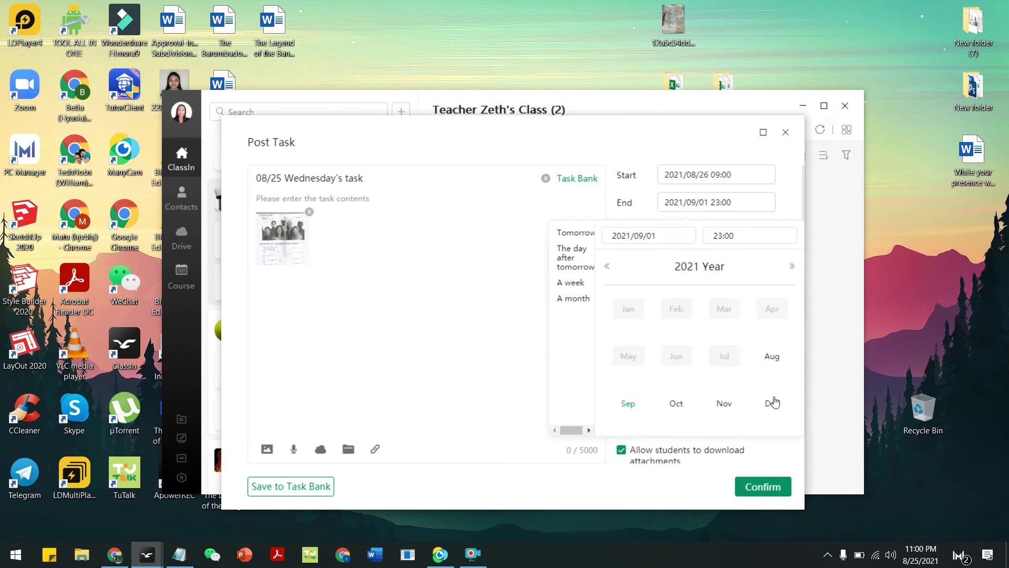
{"action": "left_click", "coordinate": [772, 358]}
{"action": "left_click", "coordinate": [755, 427]}
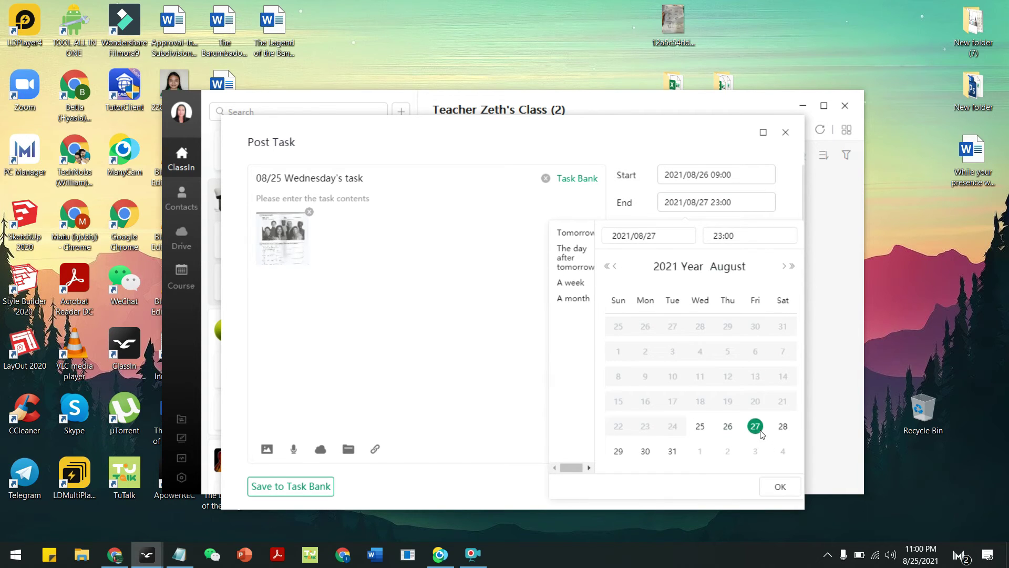
{"action": "left_click", "coordinate": [735, 204]}
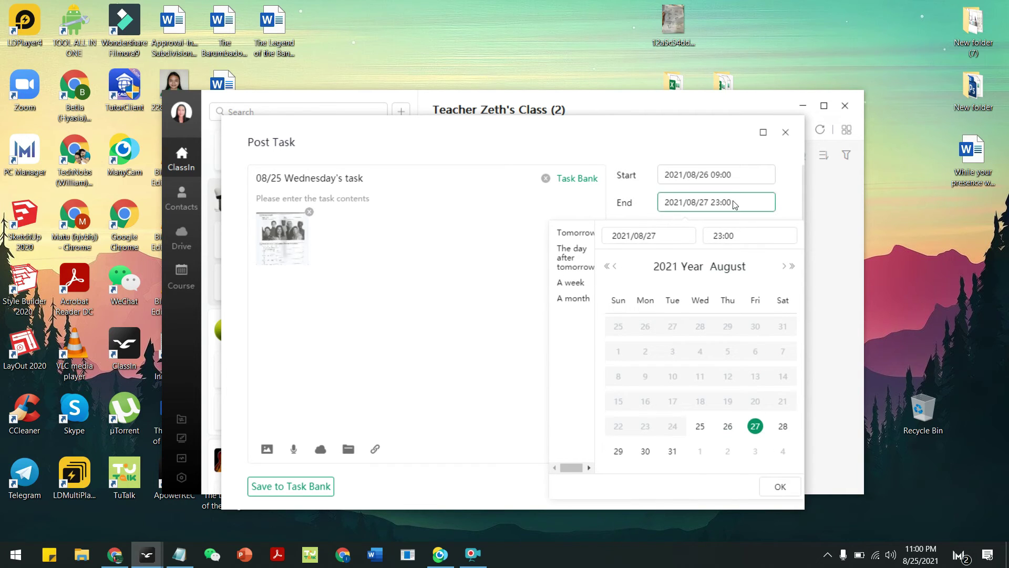
{"action": "left_click", "coordinate": [780, 487]}
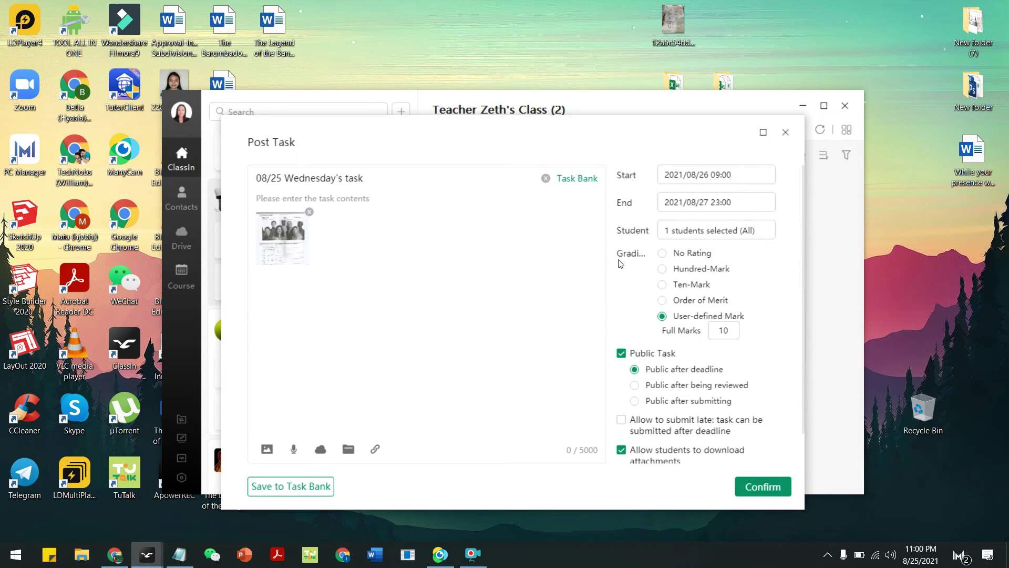
Step: Set the task's grading to No Rating and submit it for posting
{"action": "left_click", "coordinate": [669, 254]}
{"action": "left_click", "coordinate": [668, 342]}
{"action": "left_click", "coordinate": [675, 254]}
{"action": "scroll", "coordinate": [712, 410], "scroll_direction": "down", "scroll_amount": 1}
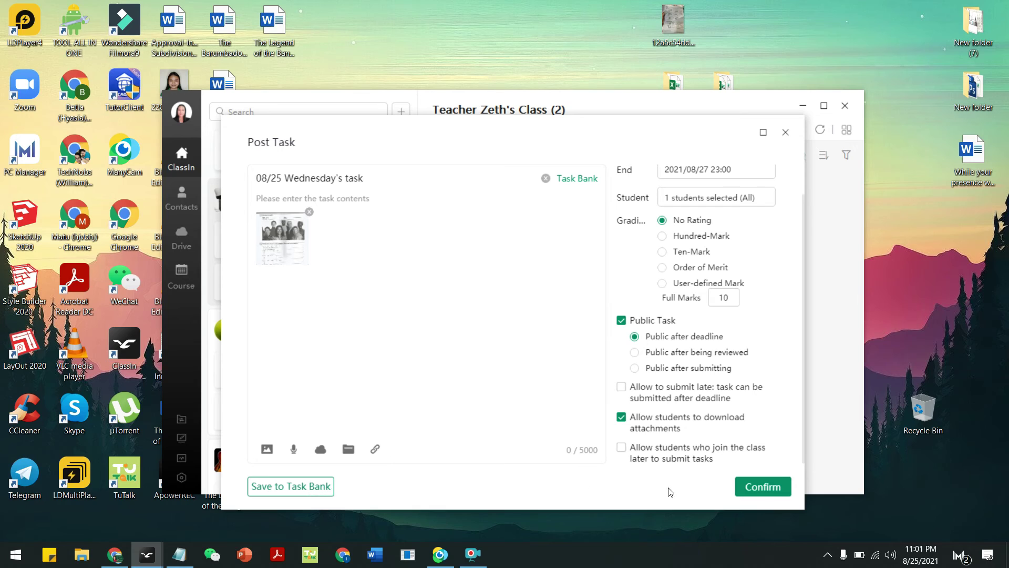
{"action": "left_click", "coordinate": [771, 494]}
Step: Finish posting, then view the task's full details with its image and options menu
{"action": "left_click", "coordinate": [763, 487]}
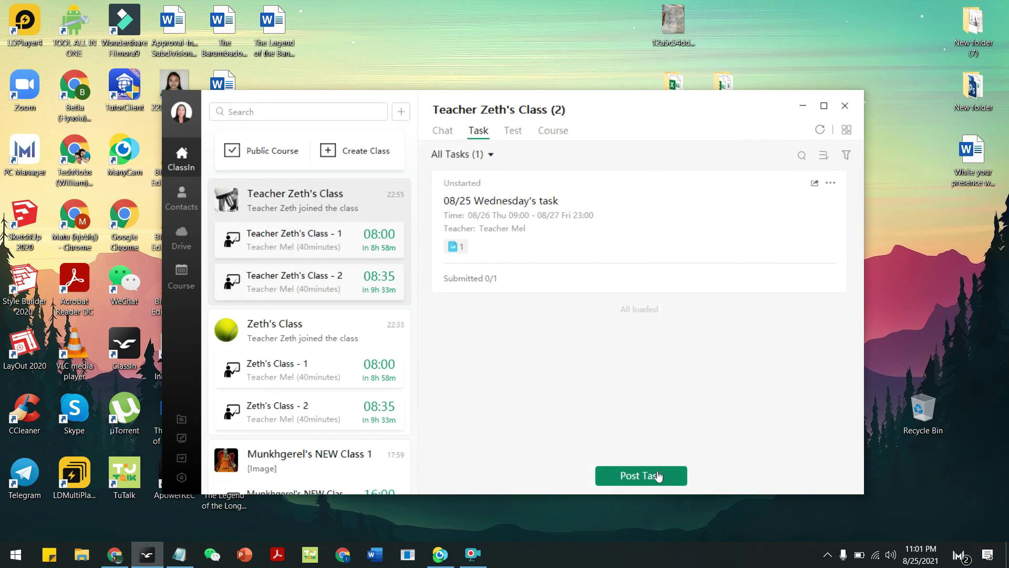
{"action": "left_click", "coordinate": [559, 223]}
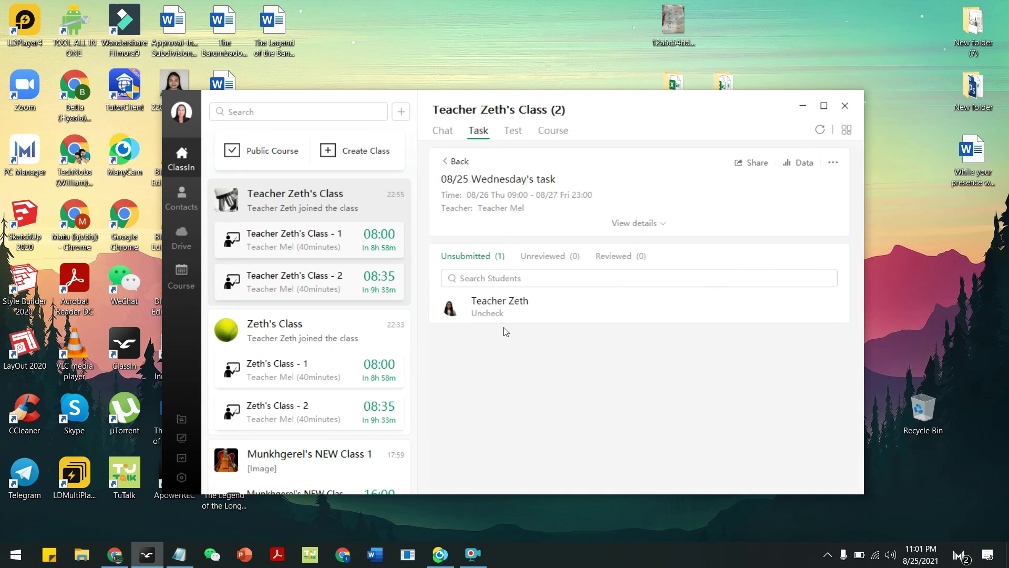
{"action": "left_click", "coordinate": [649, 225]}
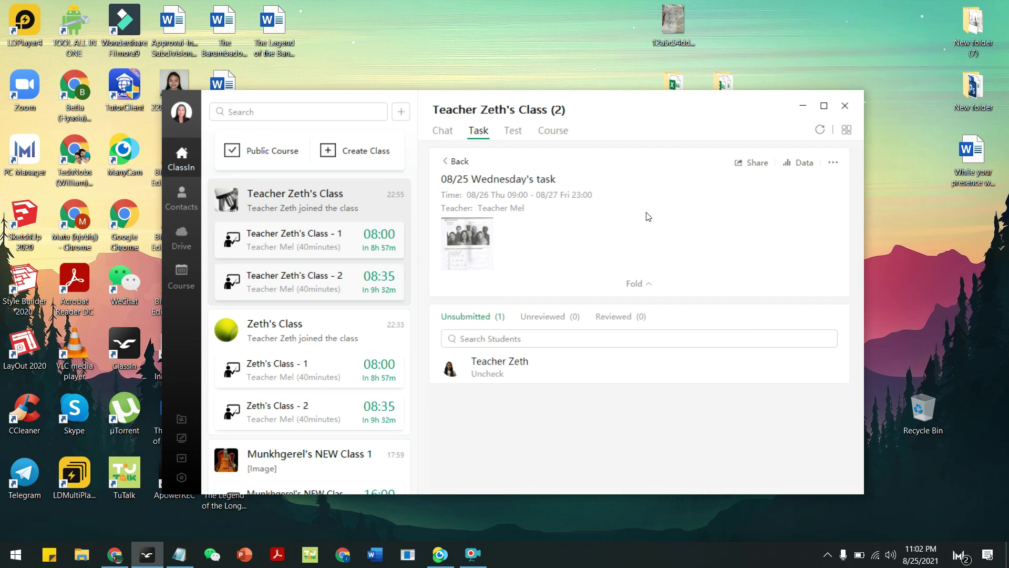
{"action": "left_click", "coordinate": [834, 164]}
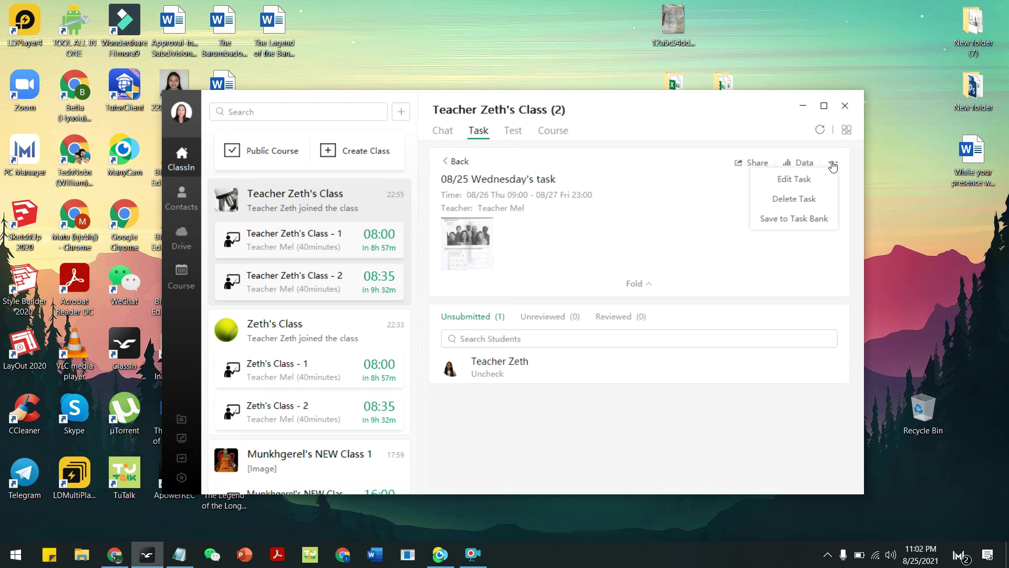
{"action": "mouse_move", "coordinate": [833, 164]}
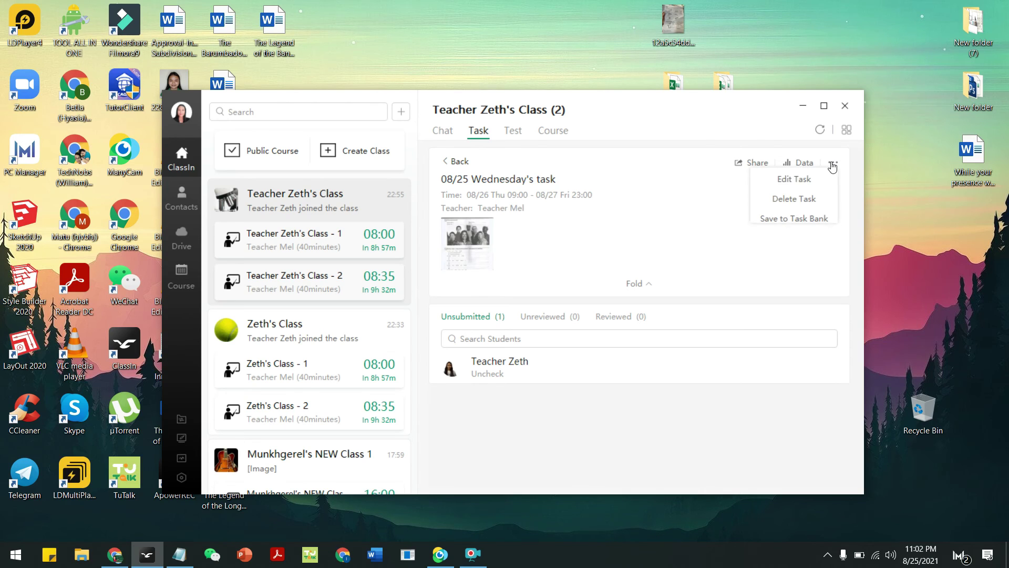